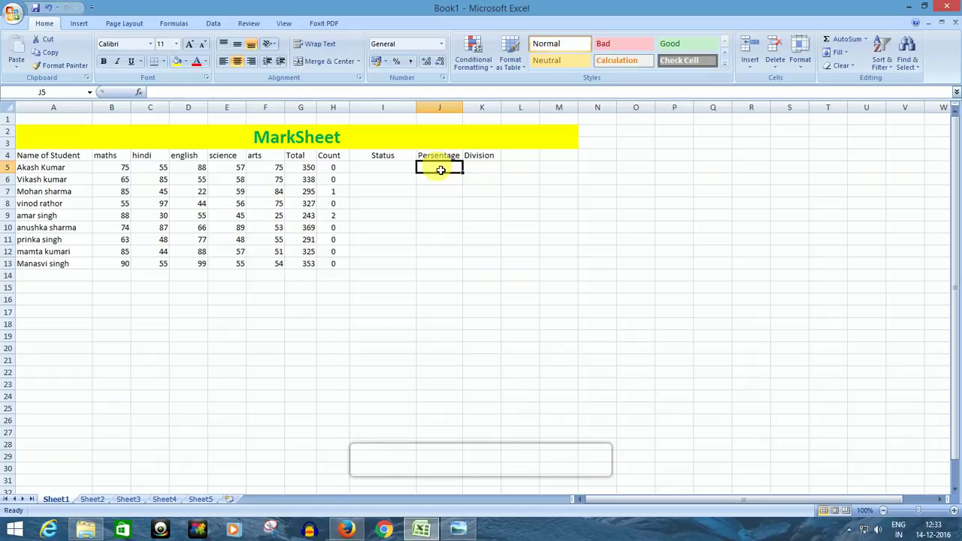
Calculate the percentage in J5 with the formula =G5*100/500 and fill it down to J13
{"action": "type", "text": "="}
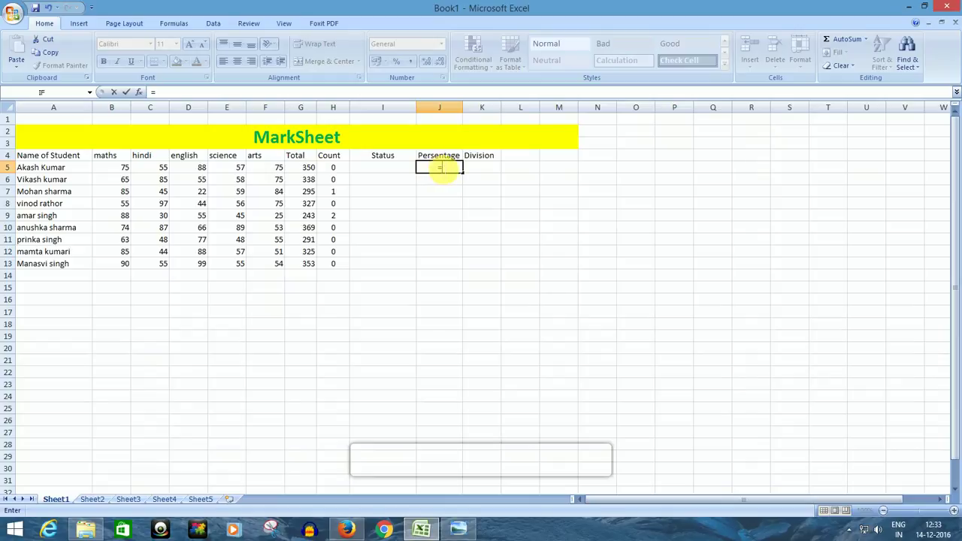
{"action": "left_click", "coordinate": [301, 173]}
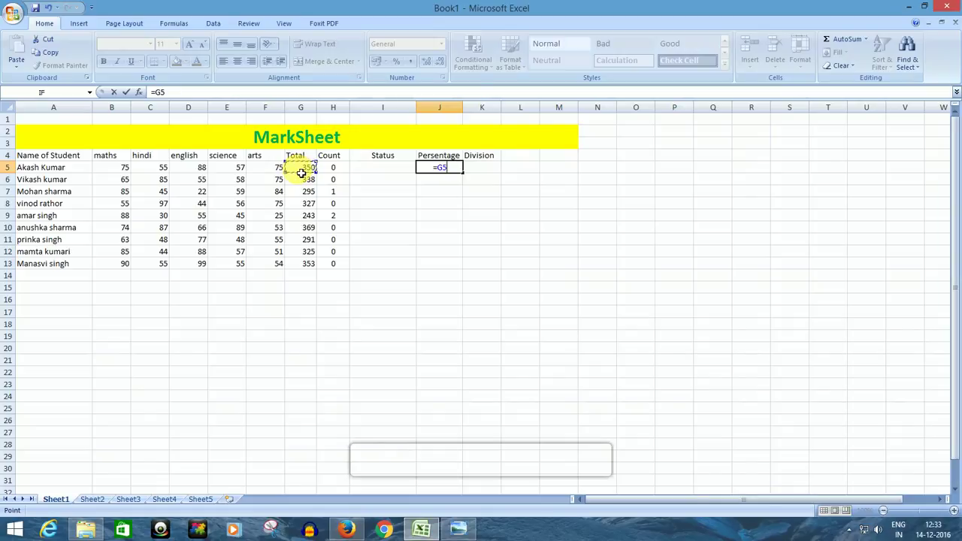
{"action": "type", "text": "*100/500"}
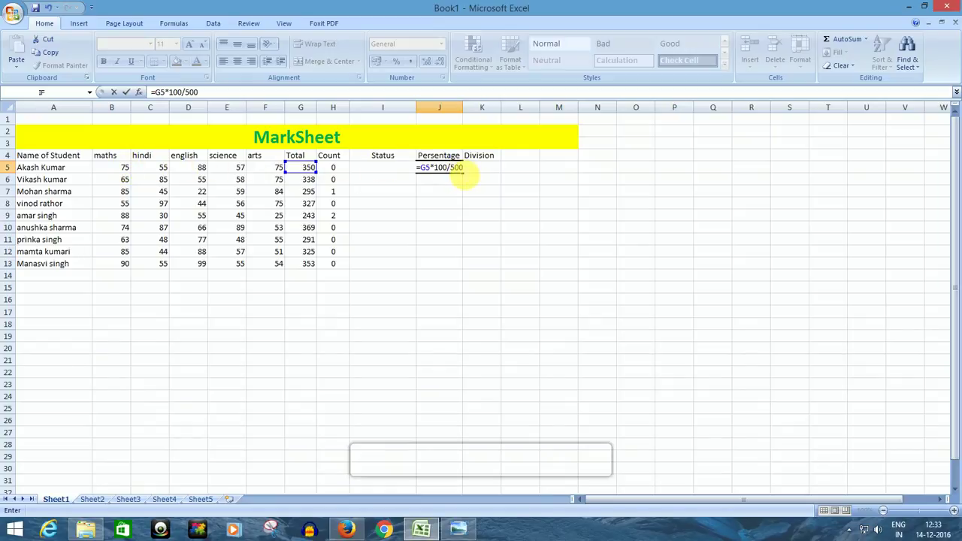
{"action": "key", "text": "Return"}
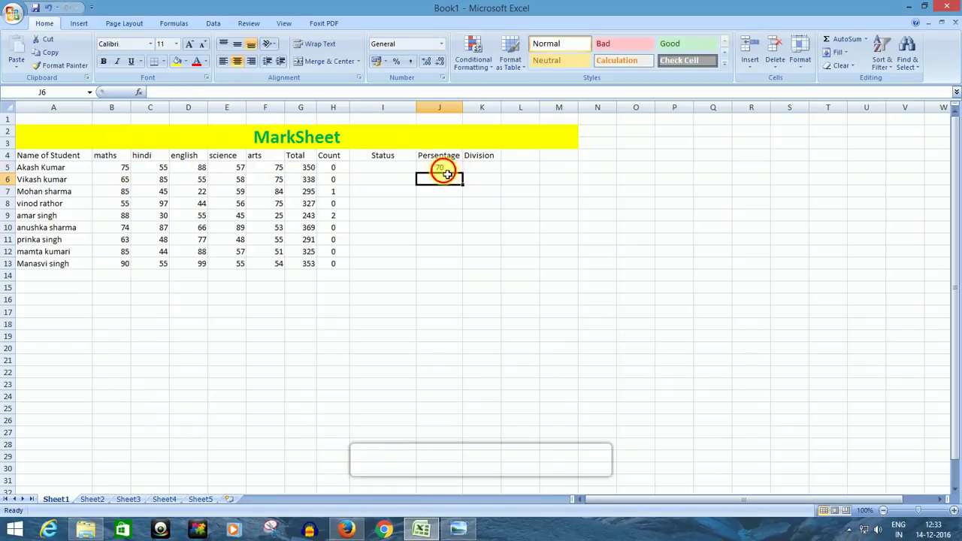
{"action": "left_click", "coordinate": [446, 171]}
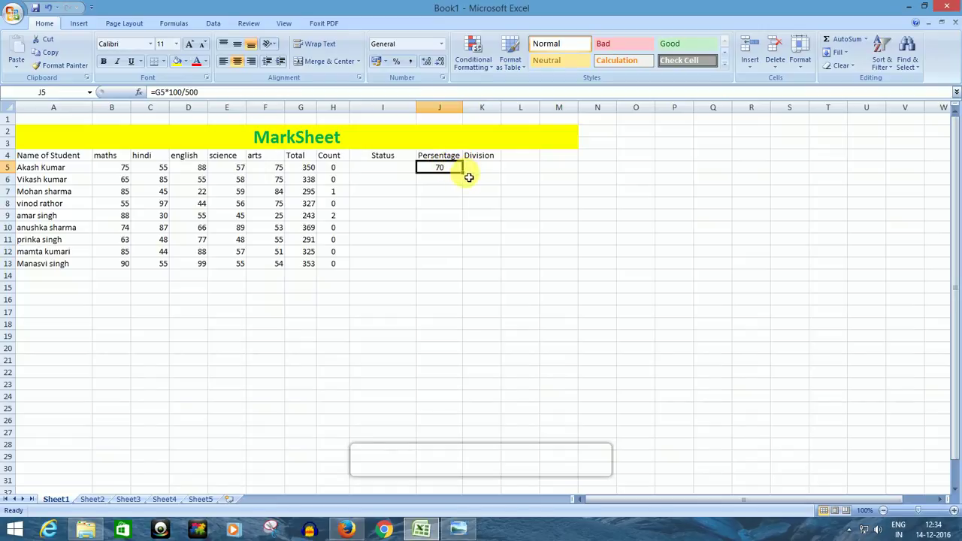
{"action": "left_click_drag", "start_coordinate": [466, 178], "coordinate": [465, 277]}
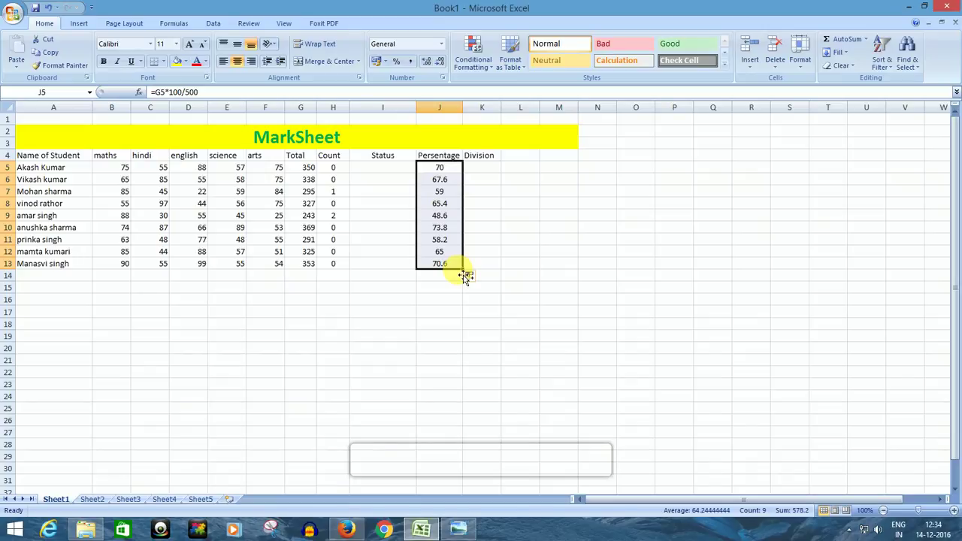
Insert an IF function in Status cell I5 that tests H5=0 and returns pass when true
{"action": "left_click", "coordinate": [376, 170]}
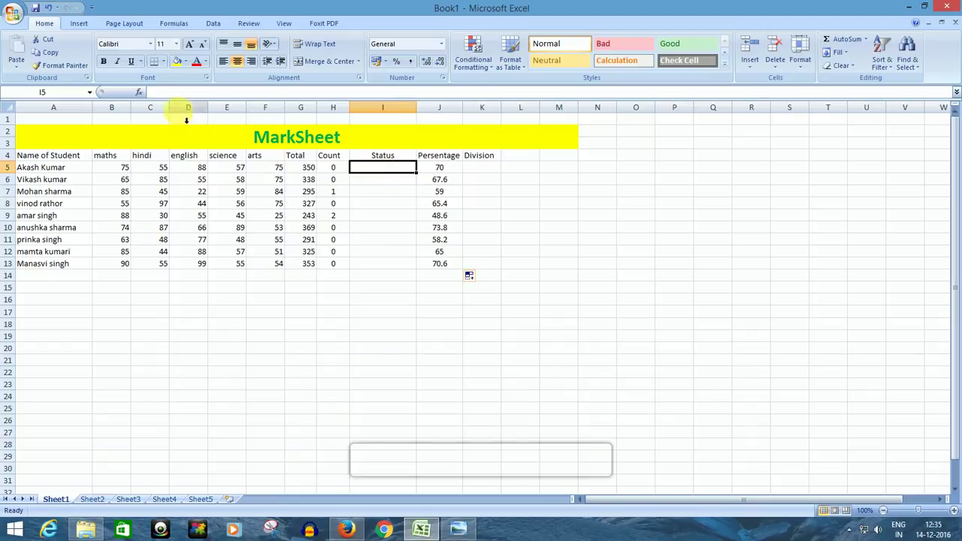
{"action": "left_click", "coordinate": [139, 92]}
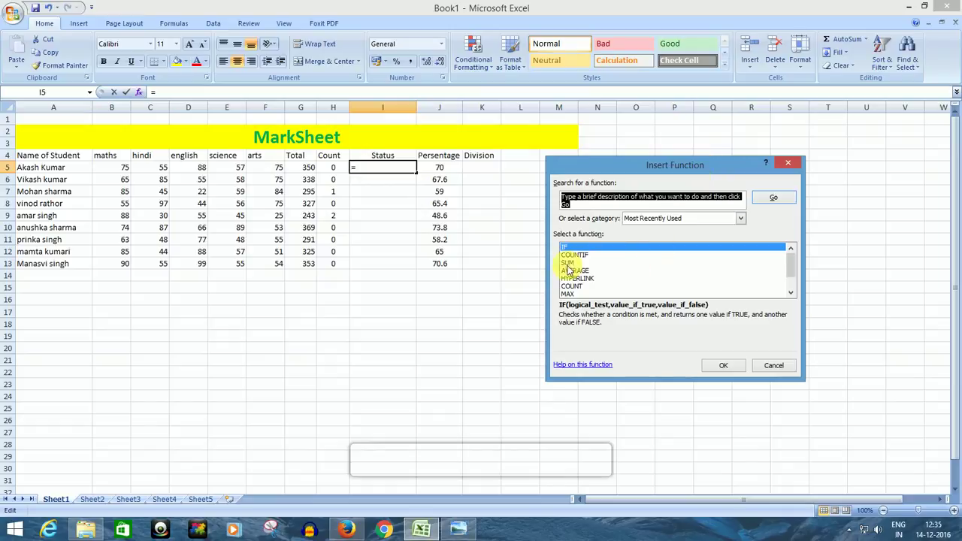
{"action": "left_click", "coordinate": [723, 367]}
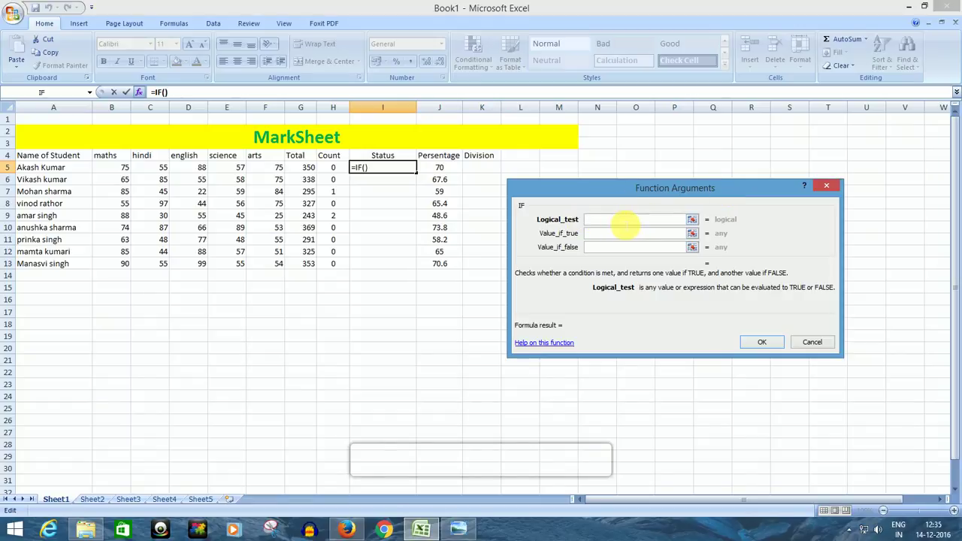
{"action": "left_click", "coordinate": [336, 171]}
{"action": "type", "text": "="}
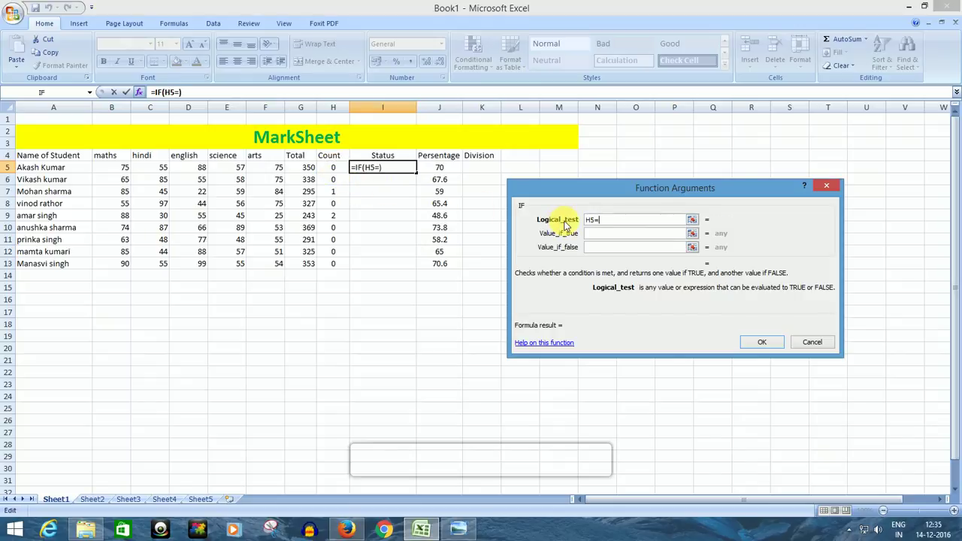
{"action": "type", "text": "0"}
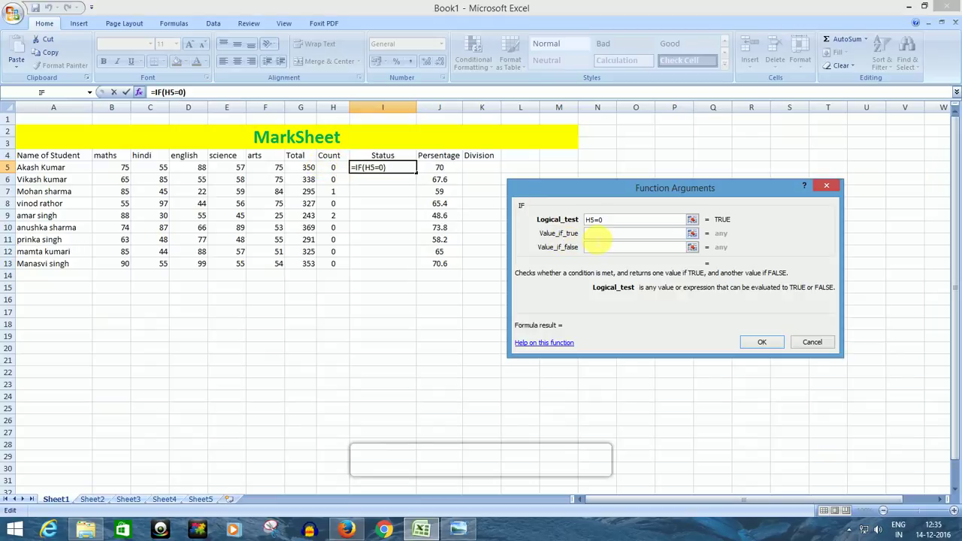
{"action": "left_click", "coordinate": [597, 234]}
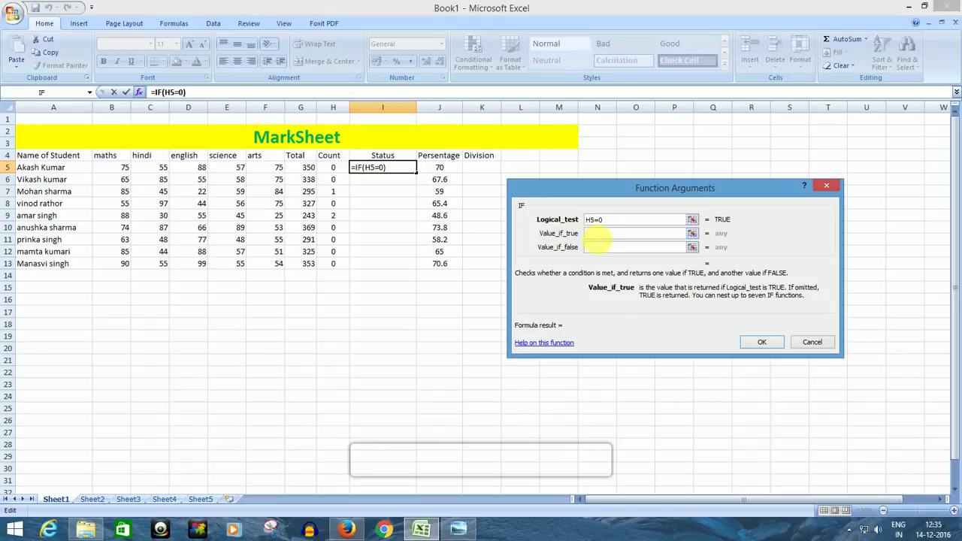
{"action": "type", "text": "pass"}
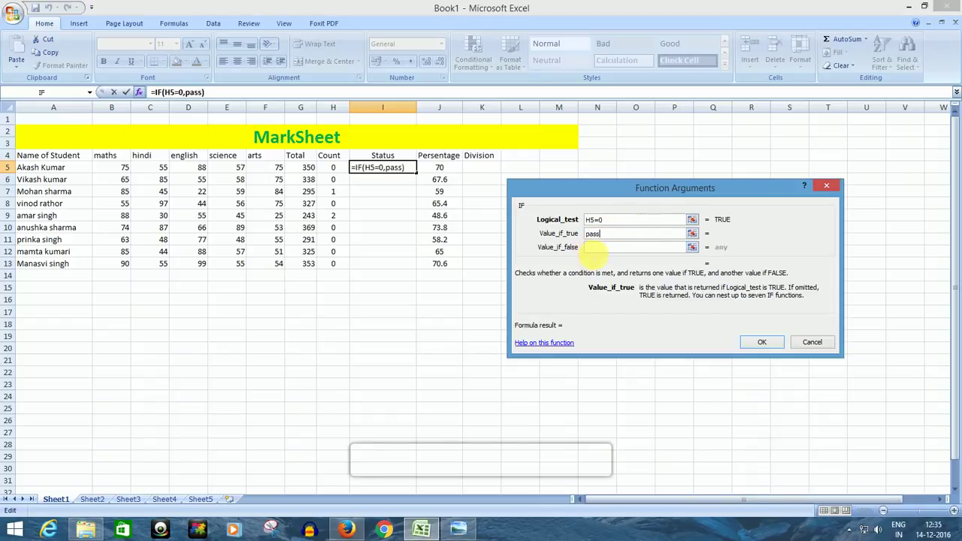
Nest a second IF as the false value, testing H5=1 with supplementary if true and fail if false, and fill the formula down to I13
{"action": "left_click", "coordinate": [626, 248]}
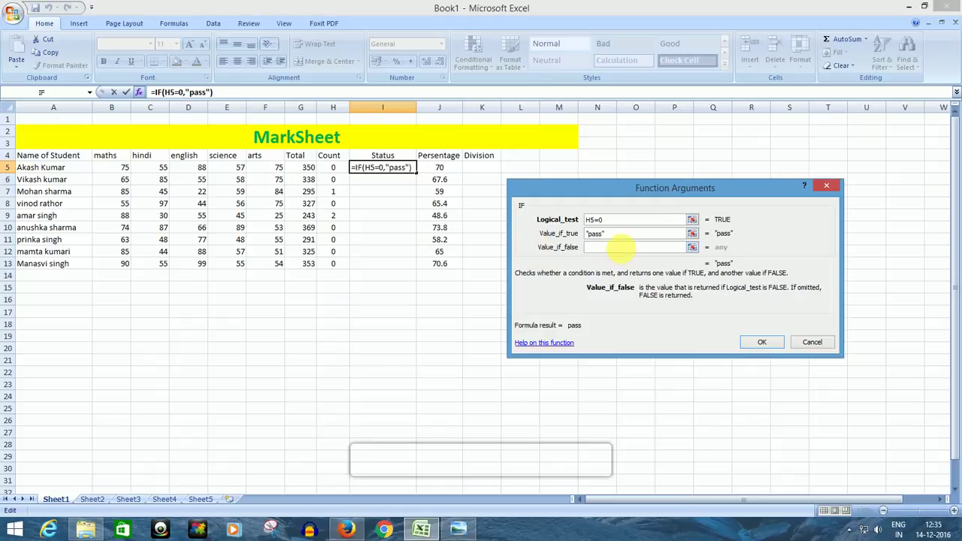
{"action": "left_click", "coordinate": [759, 345]}
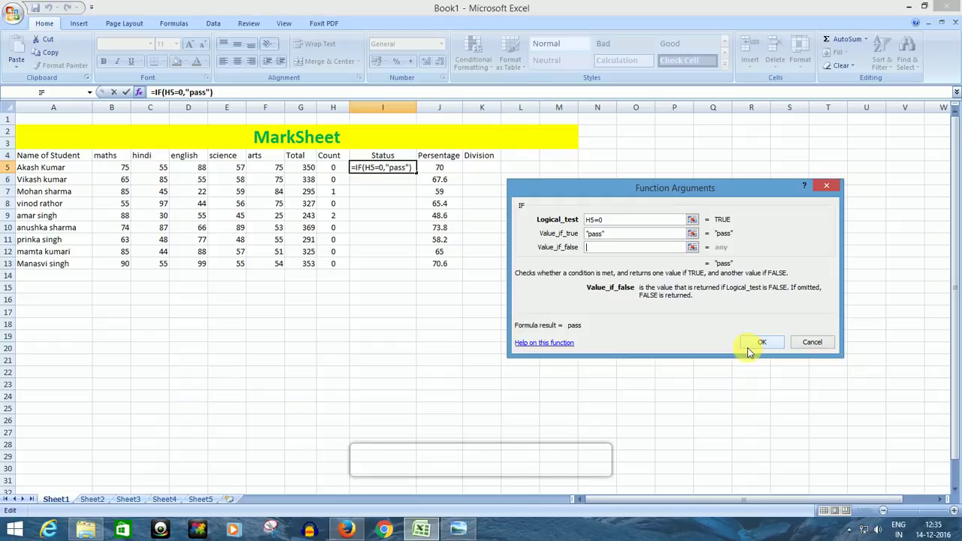
{"action": "left_click", "coordinate": [42, 93]}
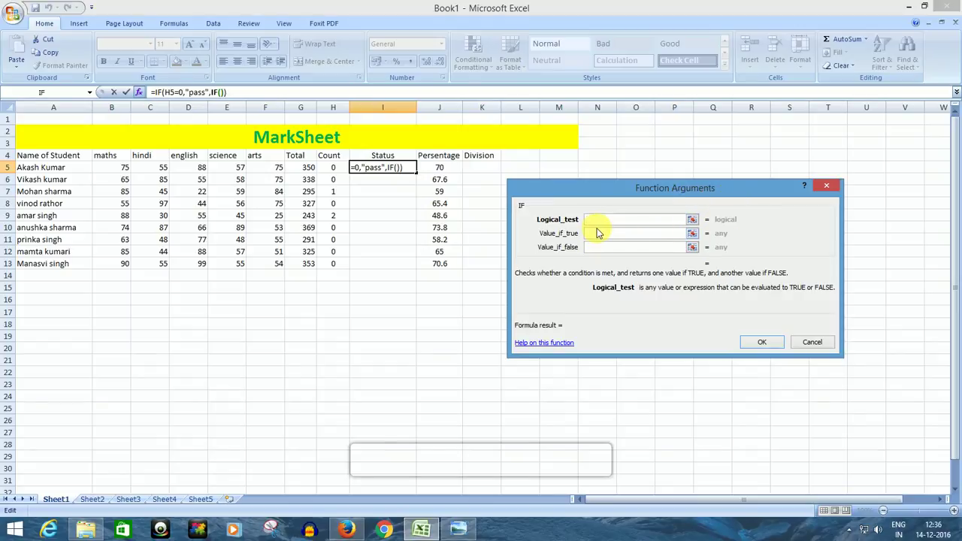
{"action": "left_click", "coordinate": [336, 168]}
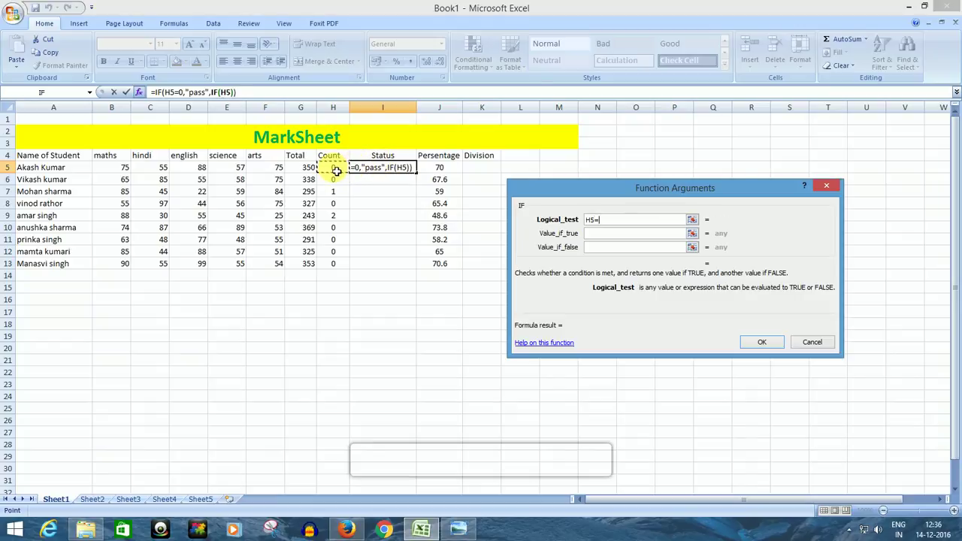
{"action": "type", "text": "=1"}
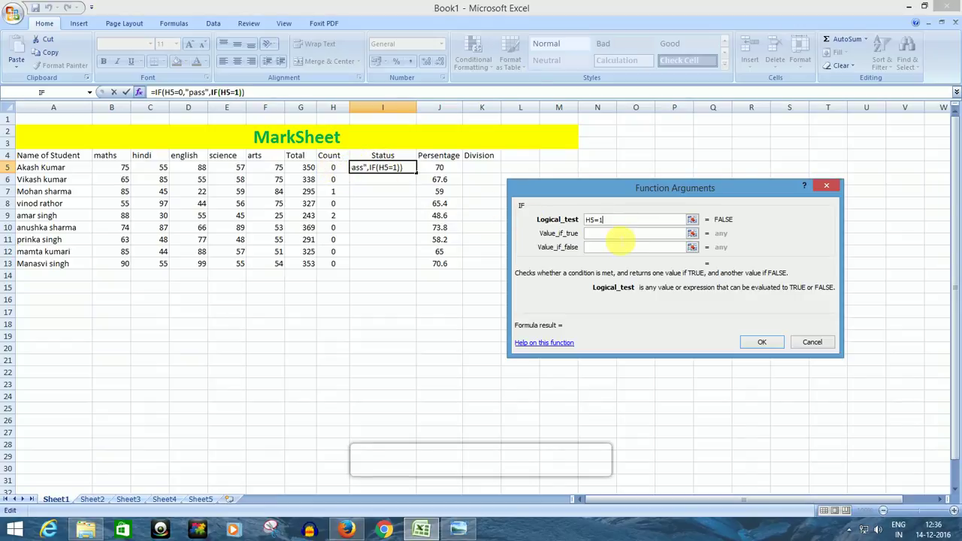
{"action": "left_click", "coordinate": [618, 239]}
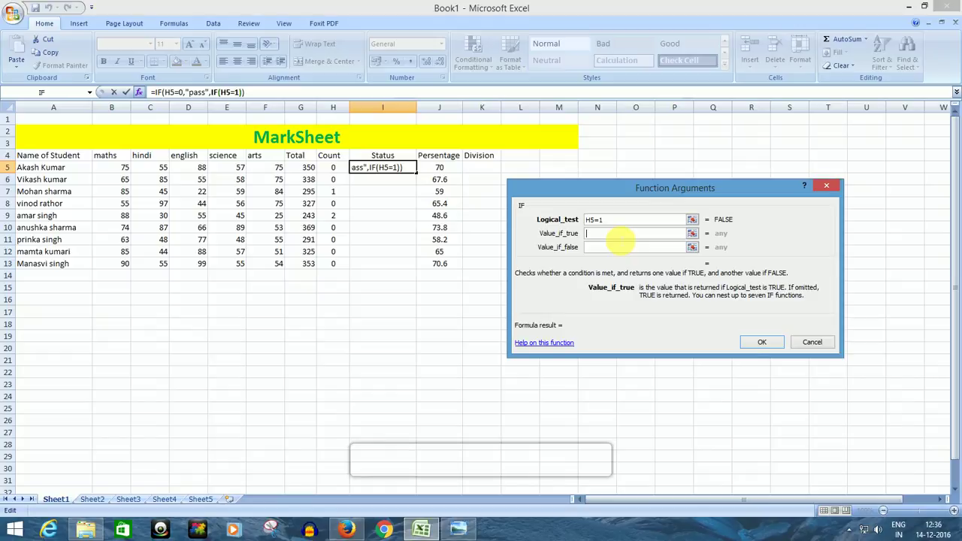
{"action": "type", "text": "supplementary"}
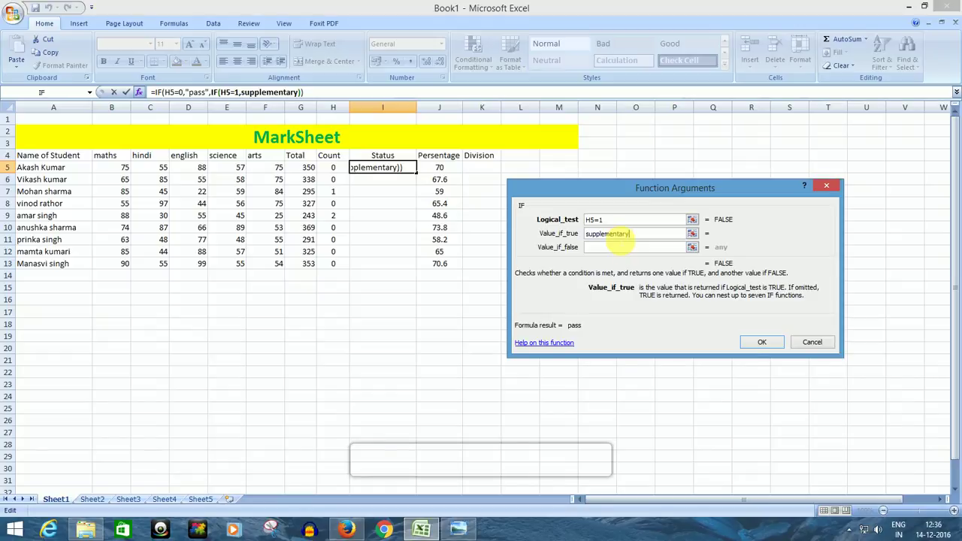
{"action": "left_click", "coordinate": [597, 248]}
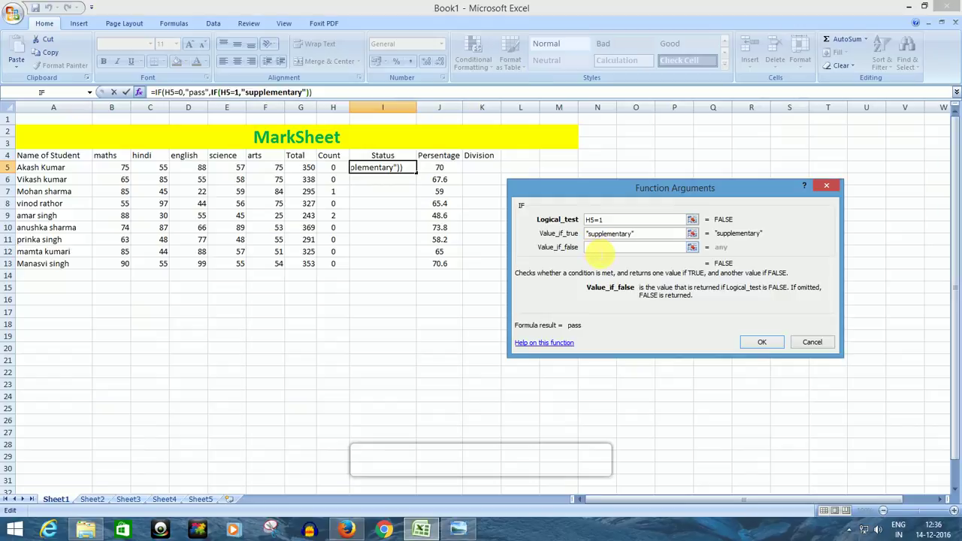
{"action": "type", "text": "fail"}
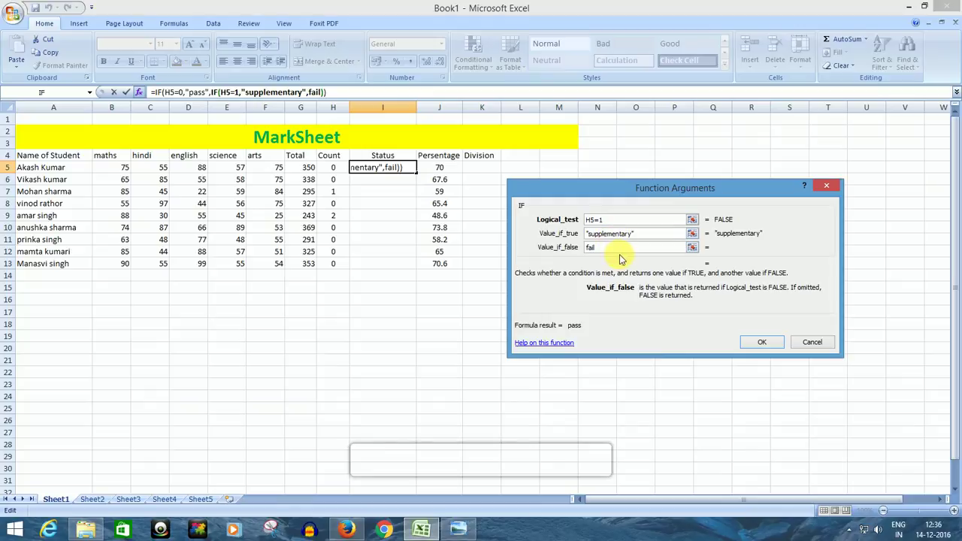
{"action": "left_click", "coordinate": [760, 342]}
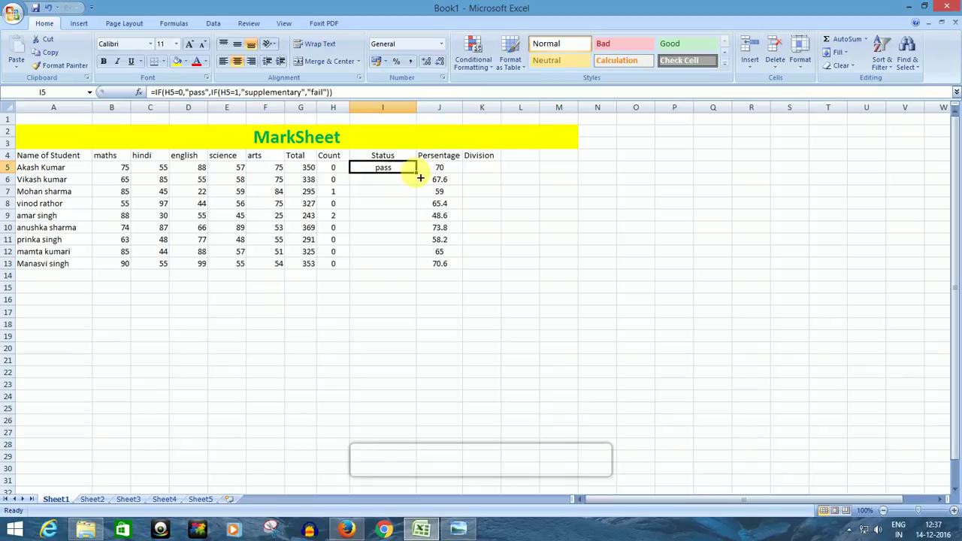
{"action": "left_click_drag", "start_coordinate": [417, 173], "coordinate": [419, 272]}
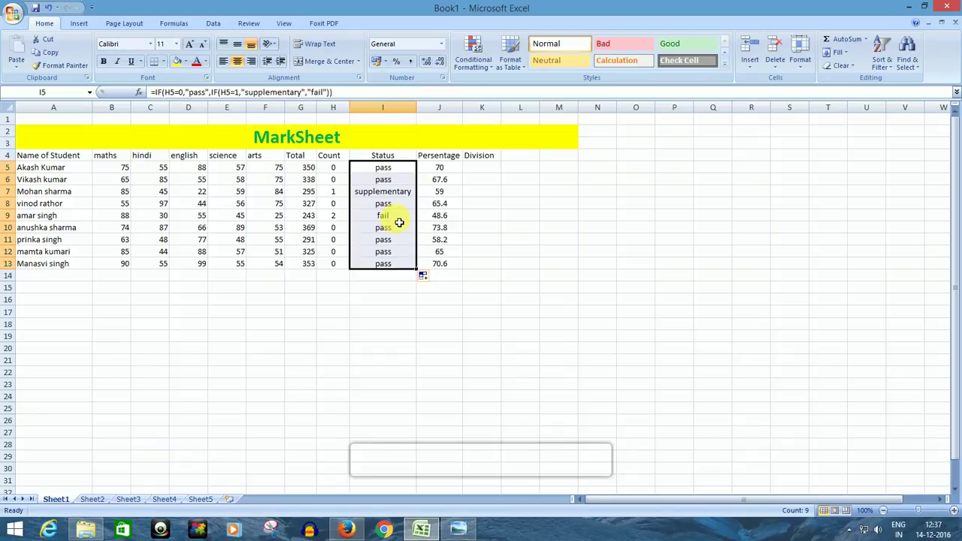
Insert an IF function in Division cell K5 that tests J5>60 and returns First when true
{"action": "left_click", "coordinate": [498, 173]}
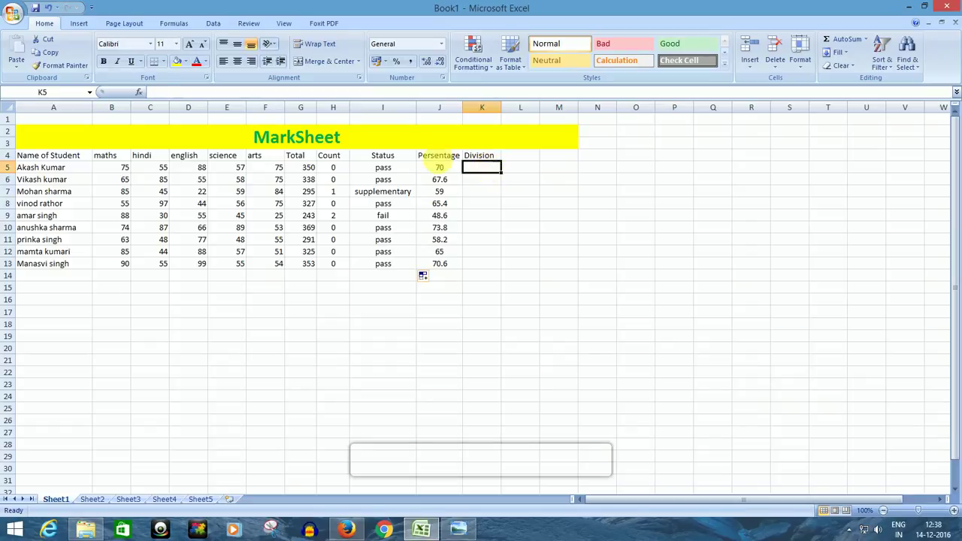
{"action": "left_click", "coordinate": [142, 92]}
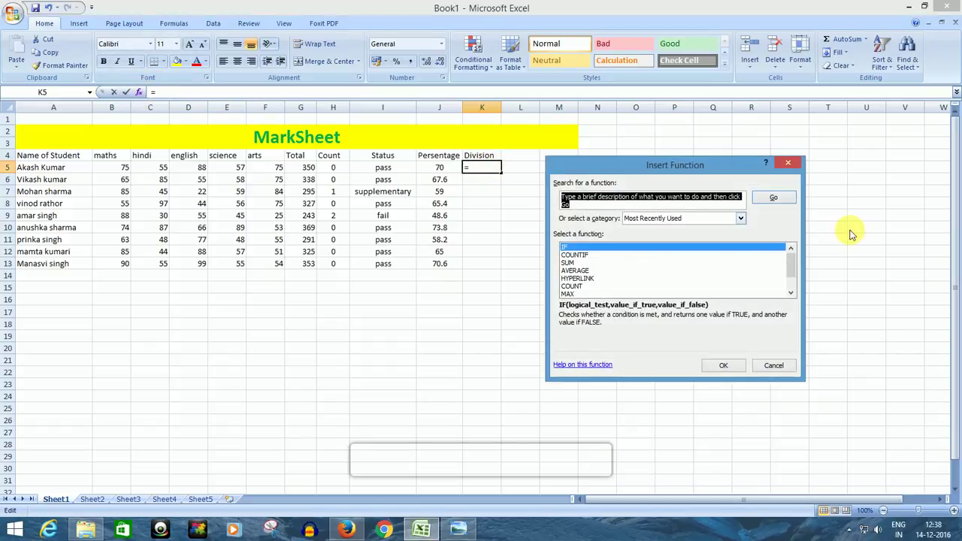
{"action": "left_click", "coordinate": [723, 369]}
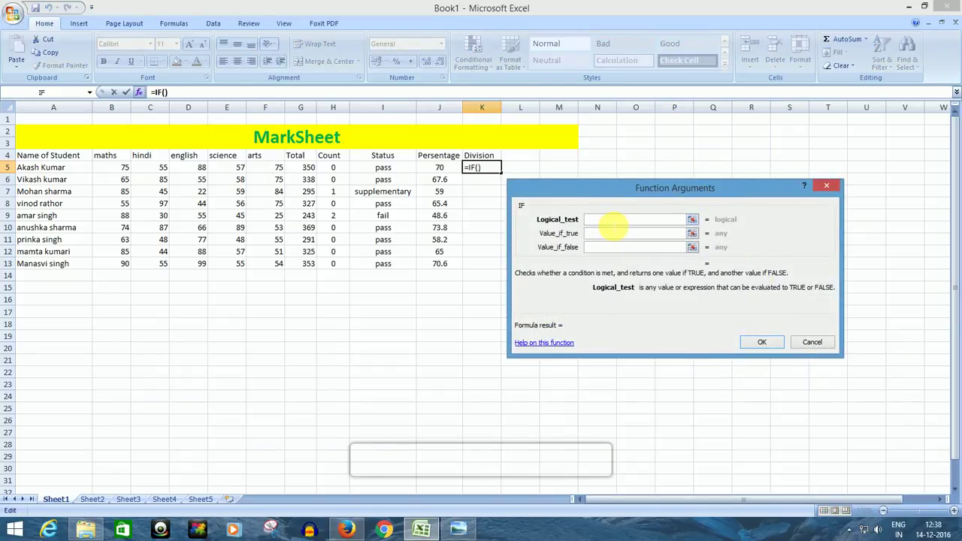
{"action": "left_click", "coordinate": [440, 170]}
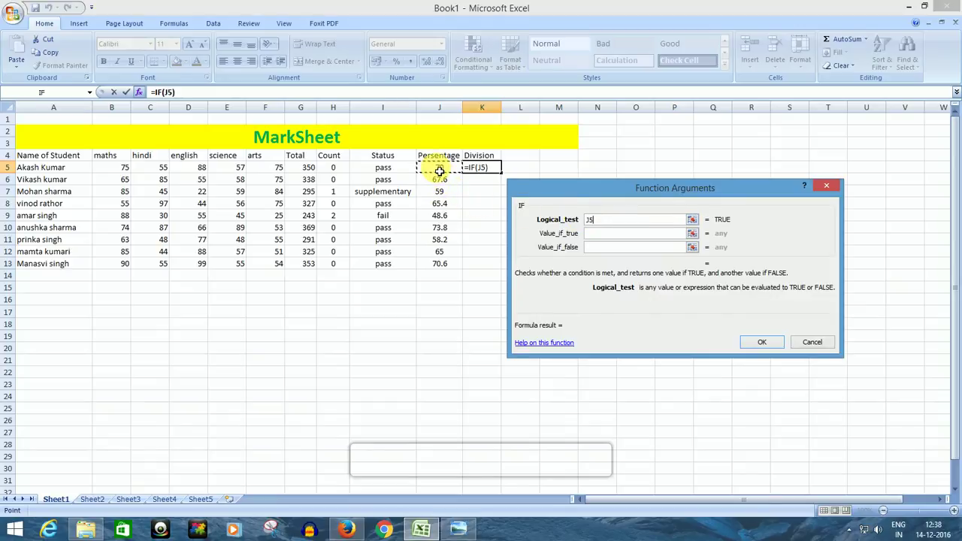
{"action": "type", "text": ">60"}
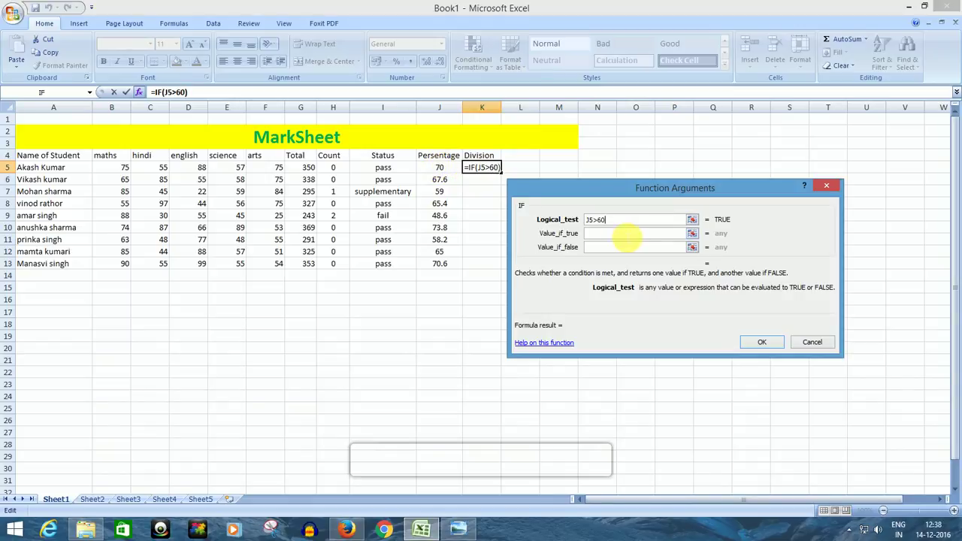
{"action": "left_click", "coordinate": [618, 235]}
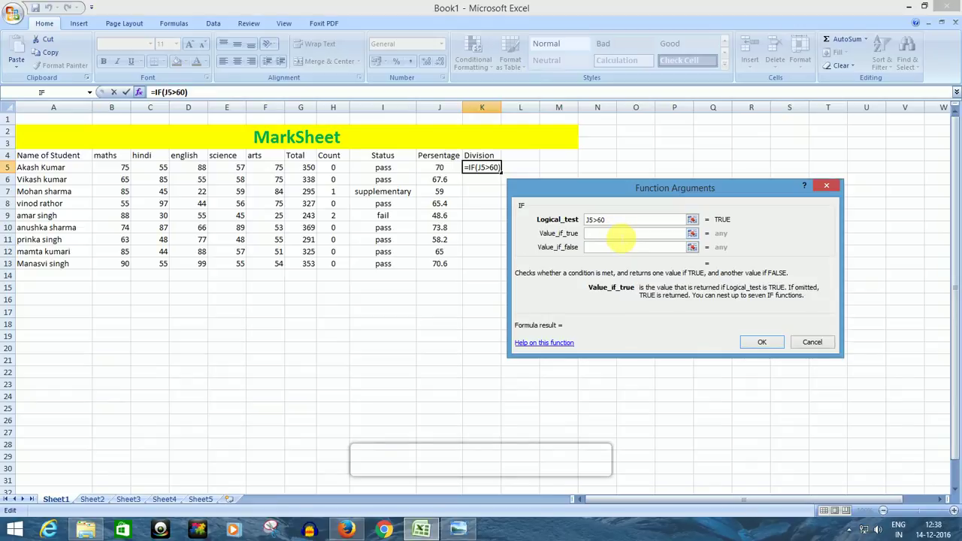
{"action": "type", "text": "First"}
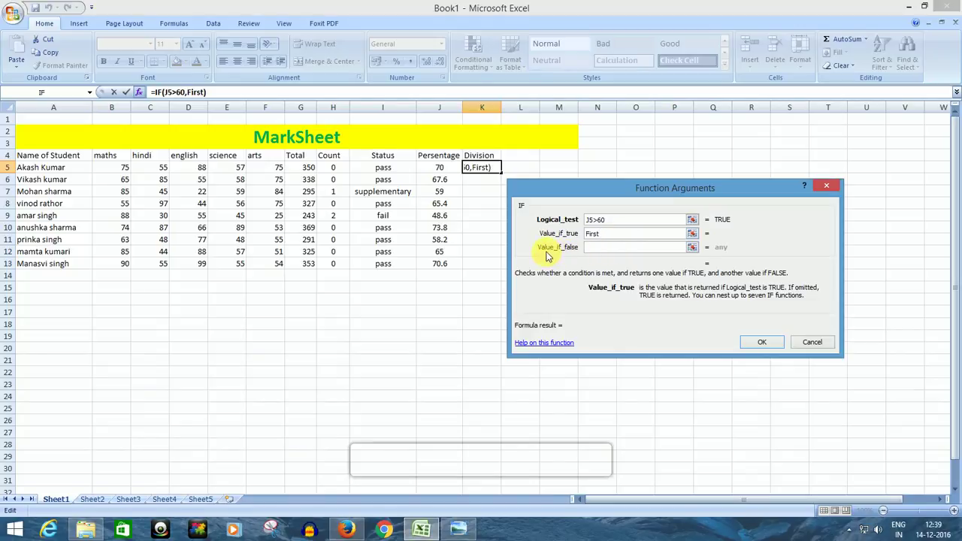
Nest a second IF as the false value in K5, testing J5>45 with second if true and third if false
{"action": "left_click", "coordinate": [600, 248]}
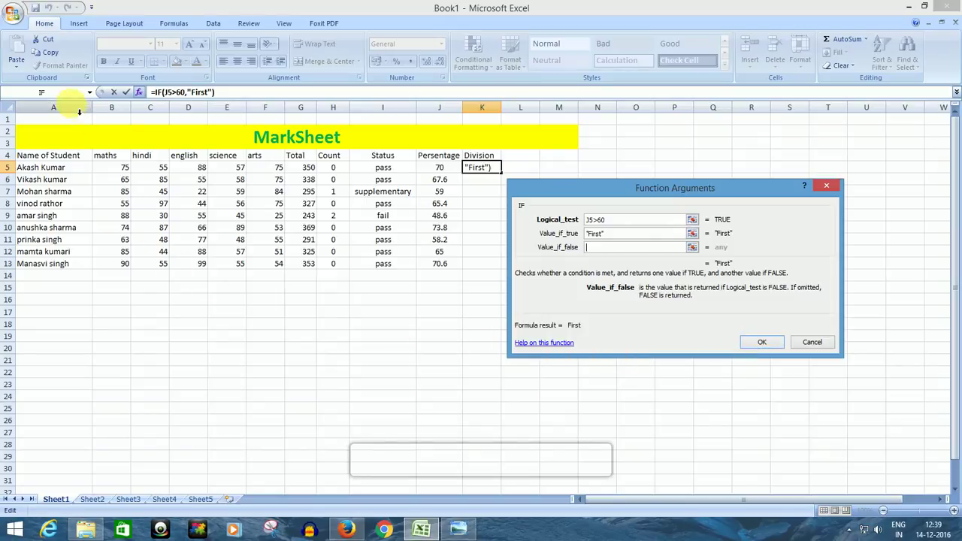
{"action": "left_click", "coordinate": [44, 93]}
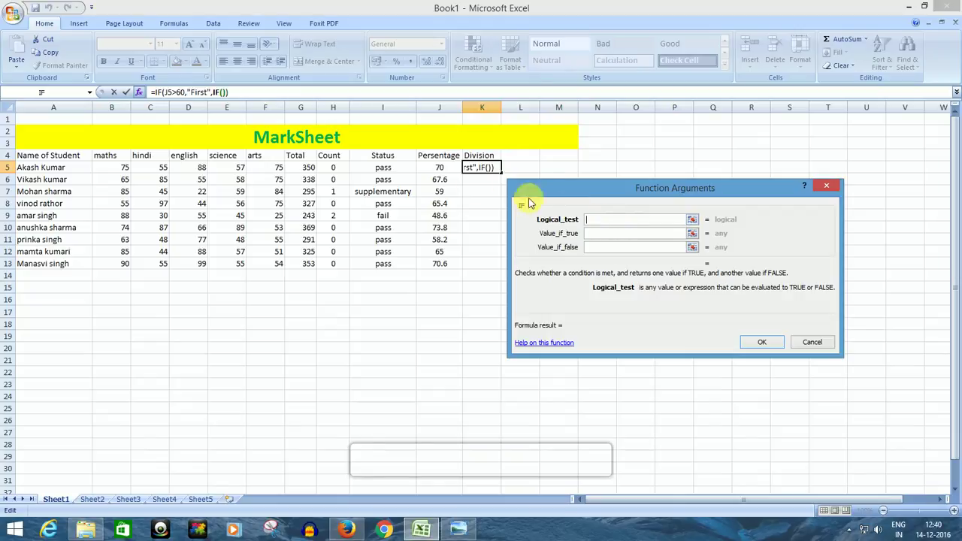
{"action": "left_click", "coordinate": [442, 170]}
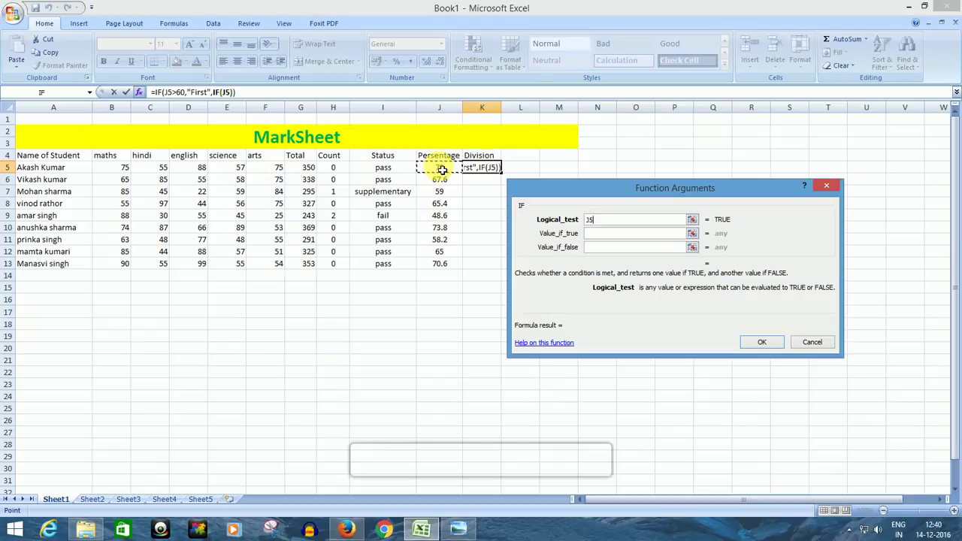
{"action": "type", "text": ">45"}
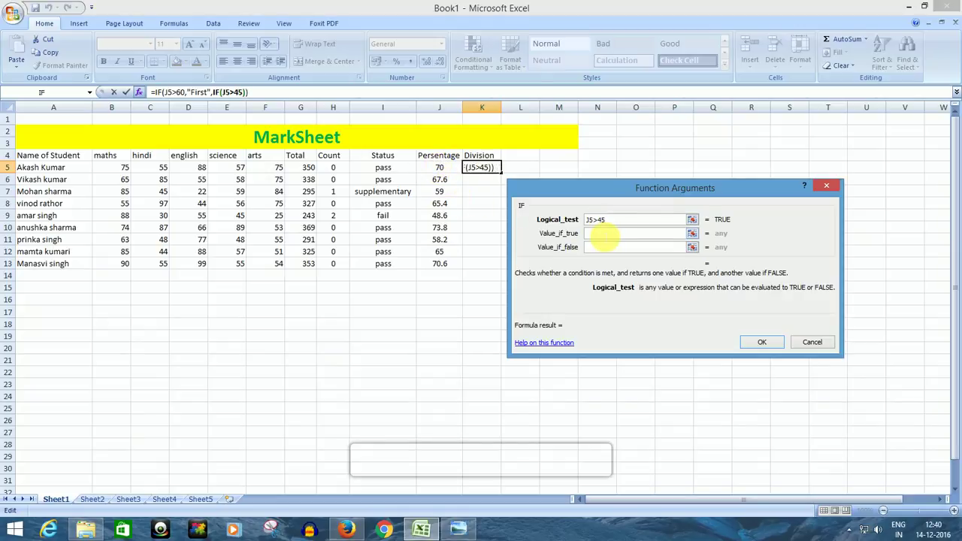
{"action": "left_click", "coordinate": [606, 234]}
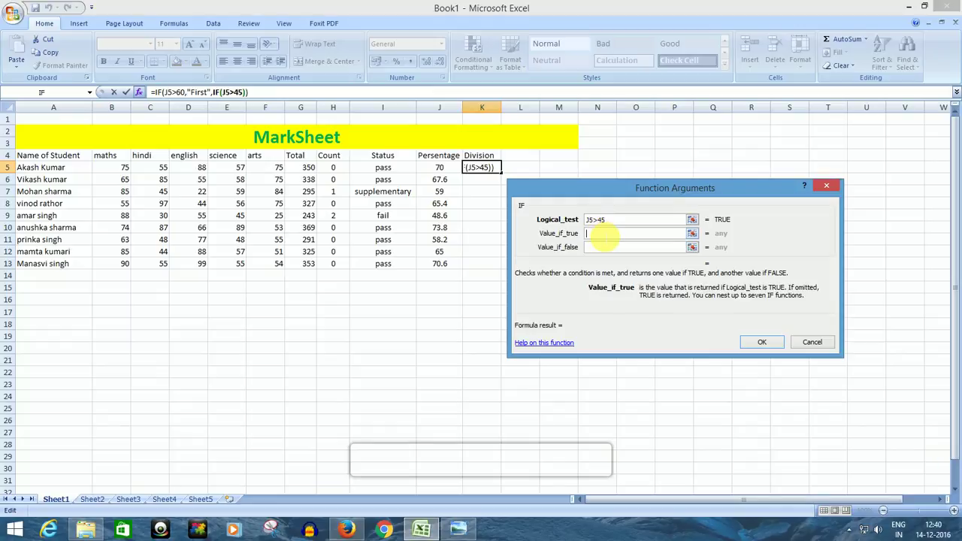
{"action": "type", "text": "second"}
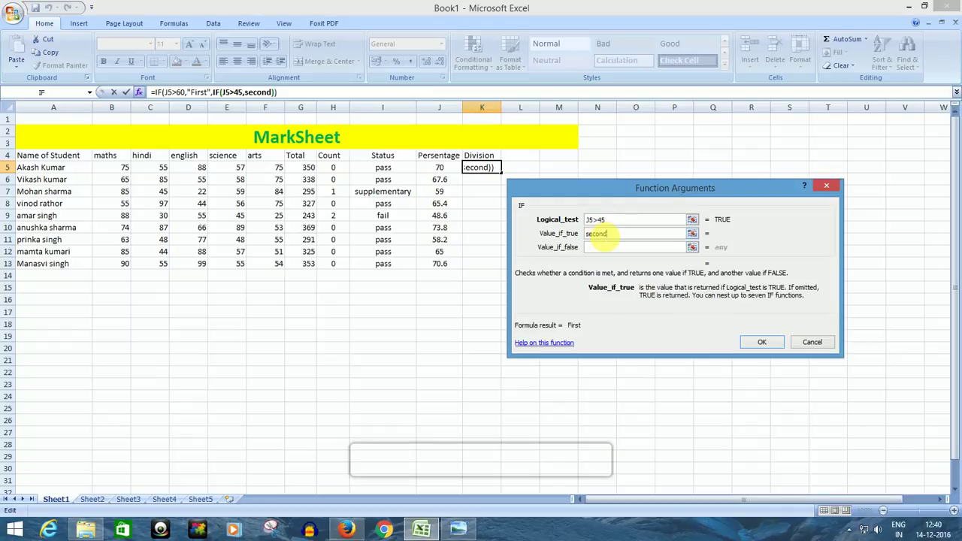
{"action": "left_click", "coordinate": [606, 251]}
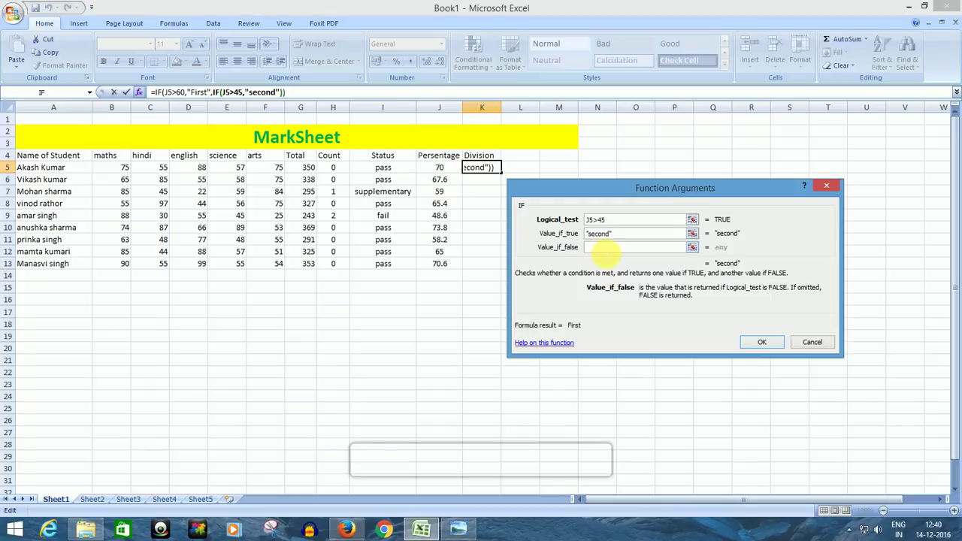
{"action": "type", "text": "third"}
{"action": "left_click", "coordinate": [764, 344]}
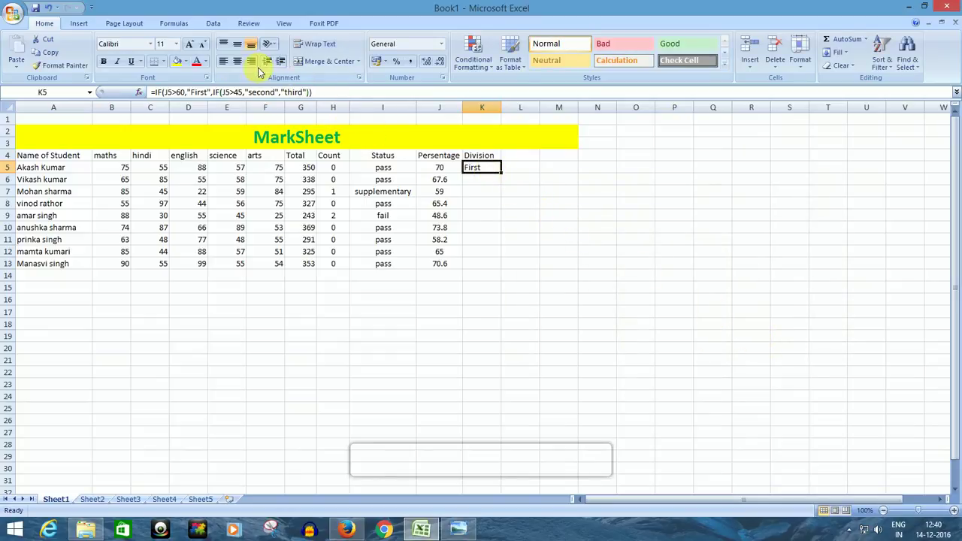
Center the Division result in K5 and fill its formula down to K13
{"action": "left_click", "coordinate": [237, 60]}
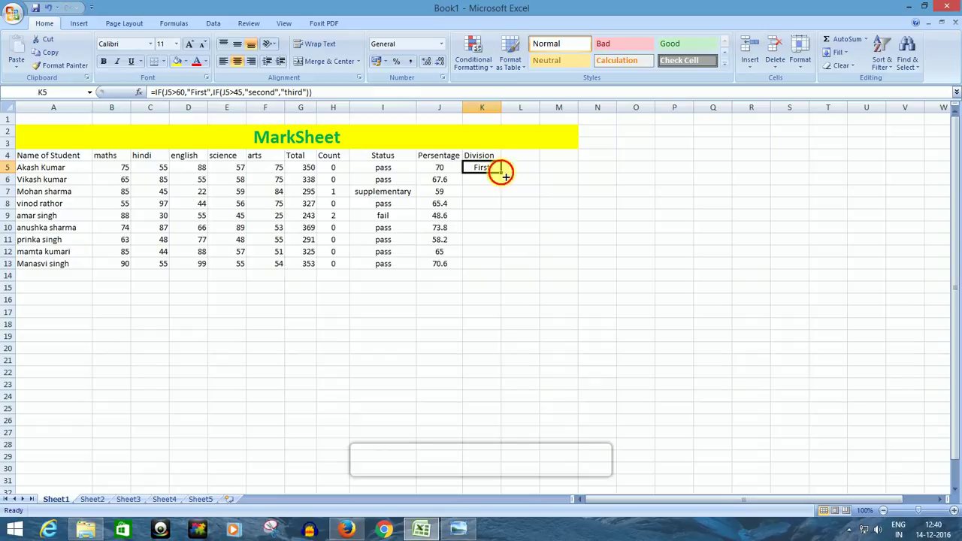
{"action": "left_click_drag", "start_coordinate": [501, 173], "coordinate": [500, 268]}
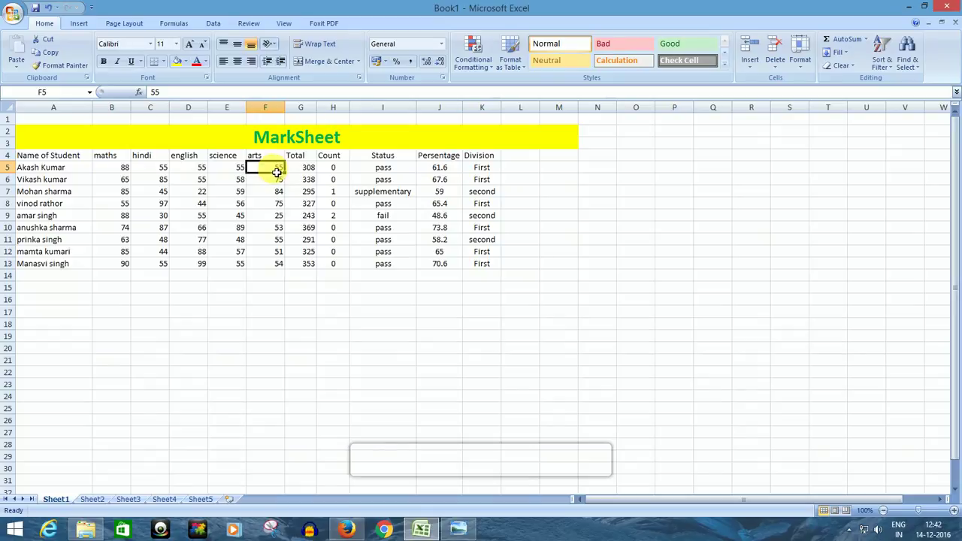
Change the first student's marks in all five subjects, B5 to F5, to 35 each to test the division formula
{"action": "key", "text": "Left"}
{"action": "type", "text": "35"}
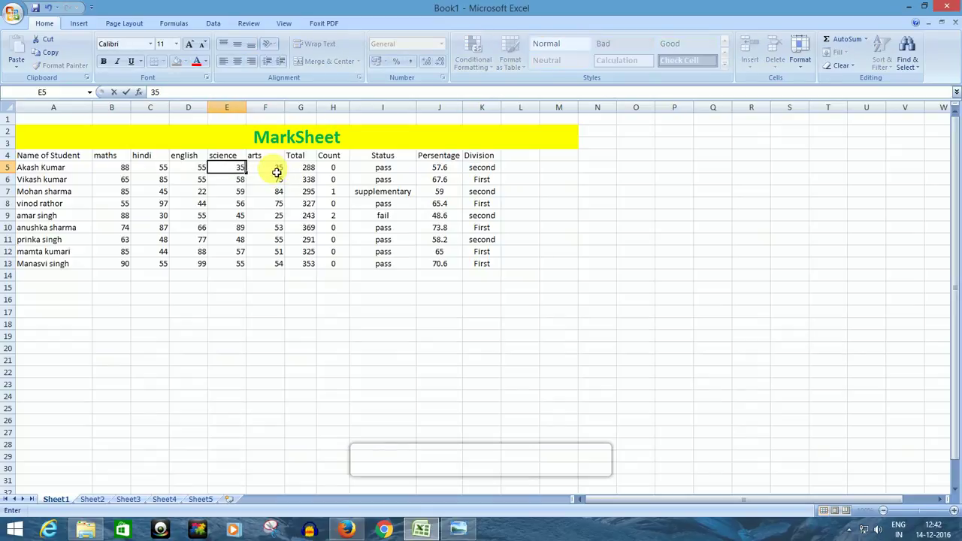
{"action": "key", "text": "Left"}
{"action": "type", "text": "35"}
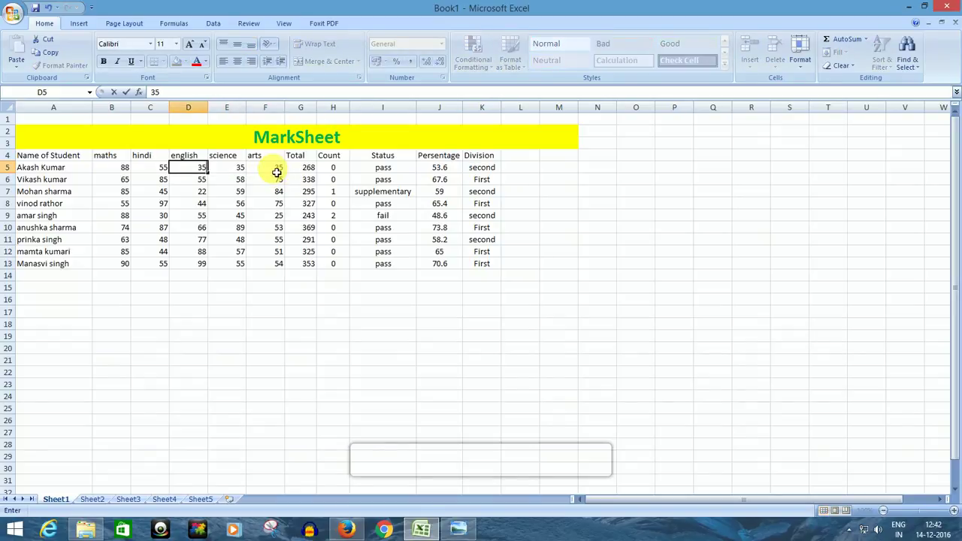
{"action": "key", "text": "Left"}
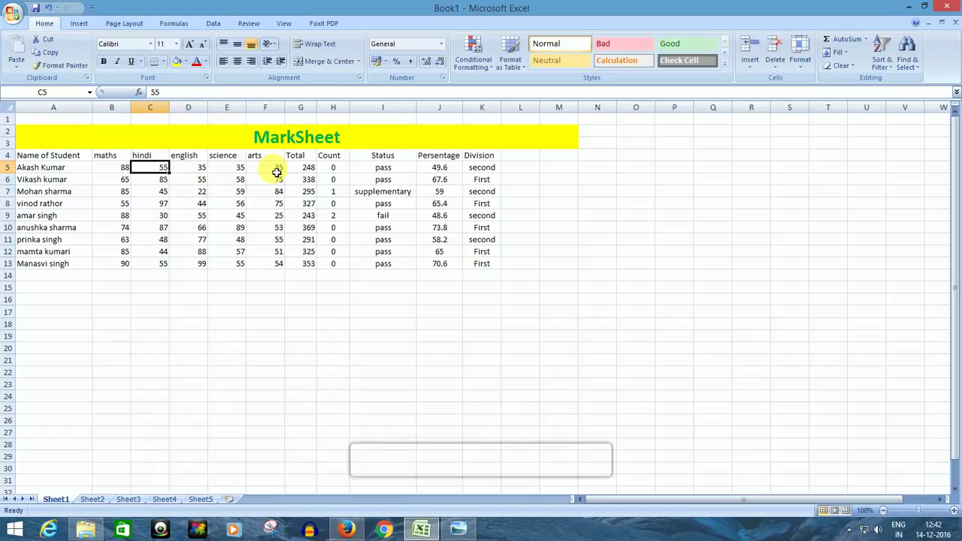
{"action": "type", "text": "35"}
{"action": "key", "text": "Left"}
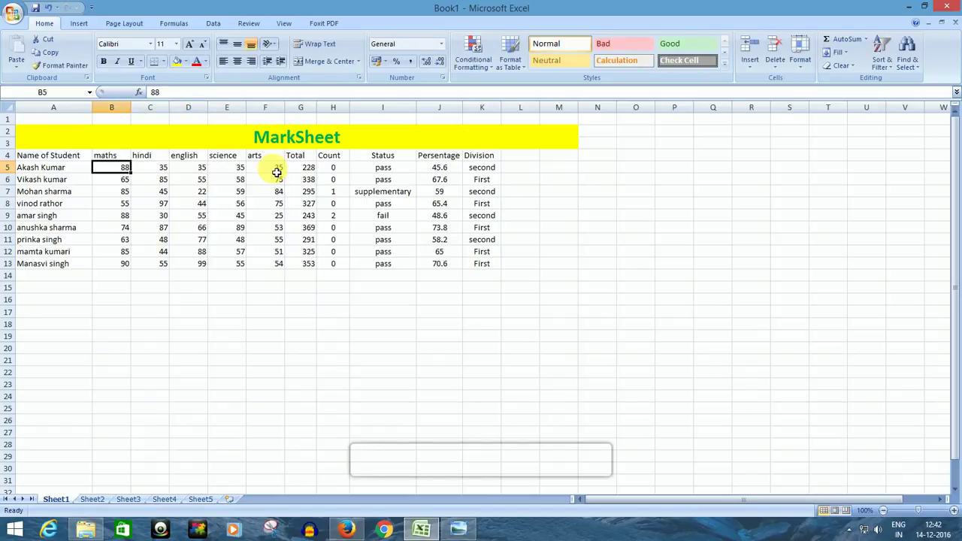
{"action": "type", "text": "35"}
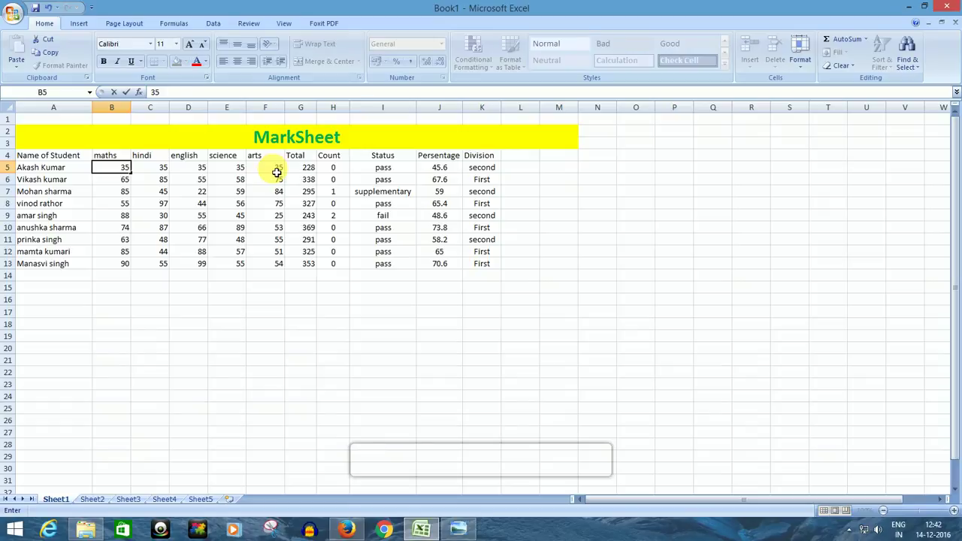
{"action": "key", "text": "Left"}
{"action": "key", "text": "Right"}
{"action": "key", "text": "Right"}
{"action": "key", "text": "Right"}
{"action": "key", "text": "Right"}
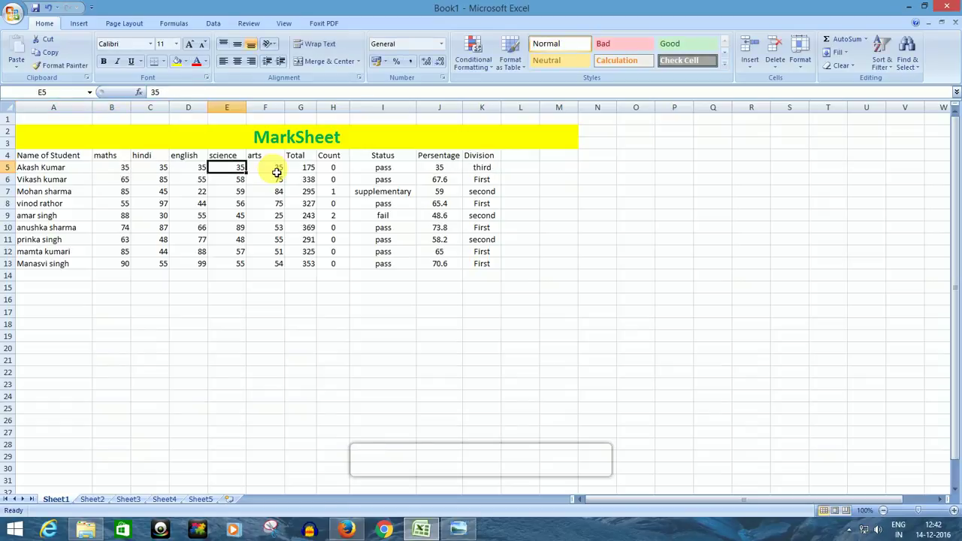